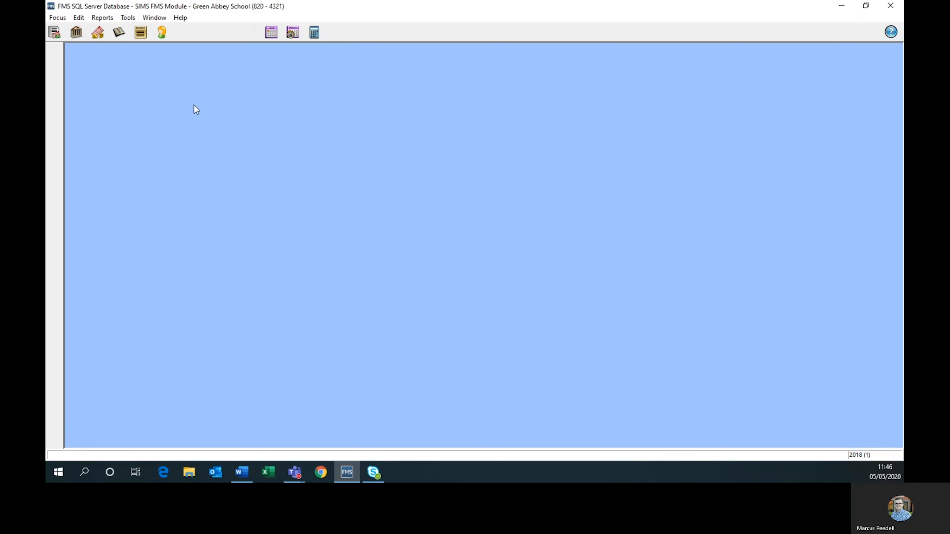
Open the supplier record for Aqua-Pools Ltd and display its additional bank and payee details.
left_click(64, 17)
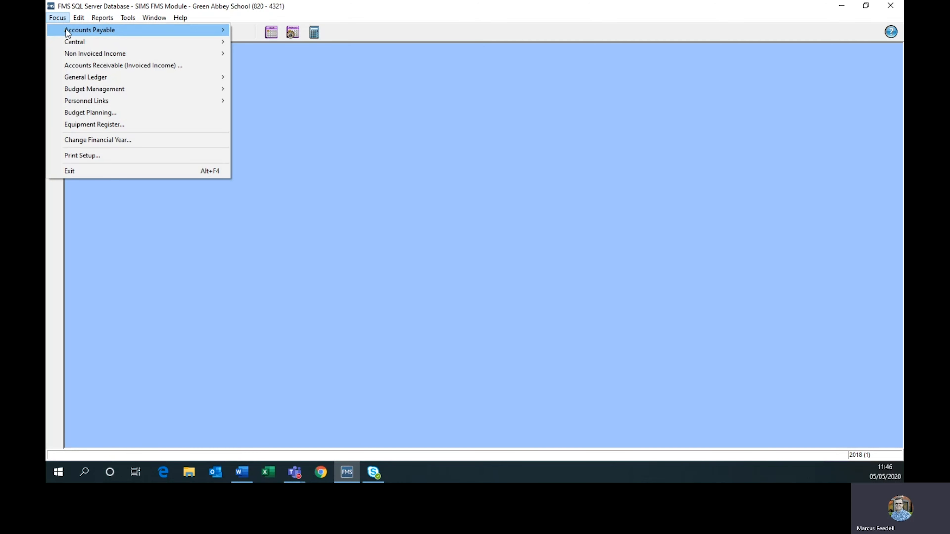
mouse_move(87, 30)
left_click(274, 30)
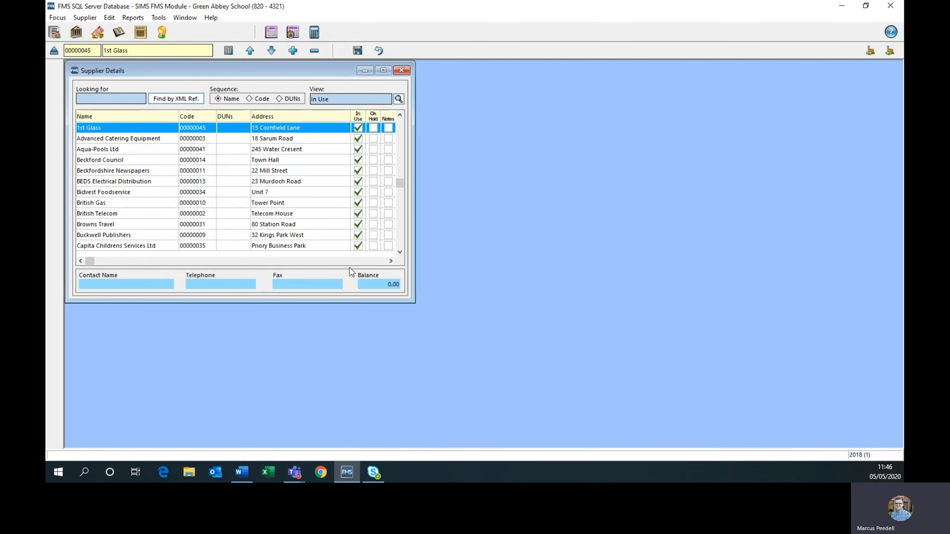
double_click(112, 150)
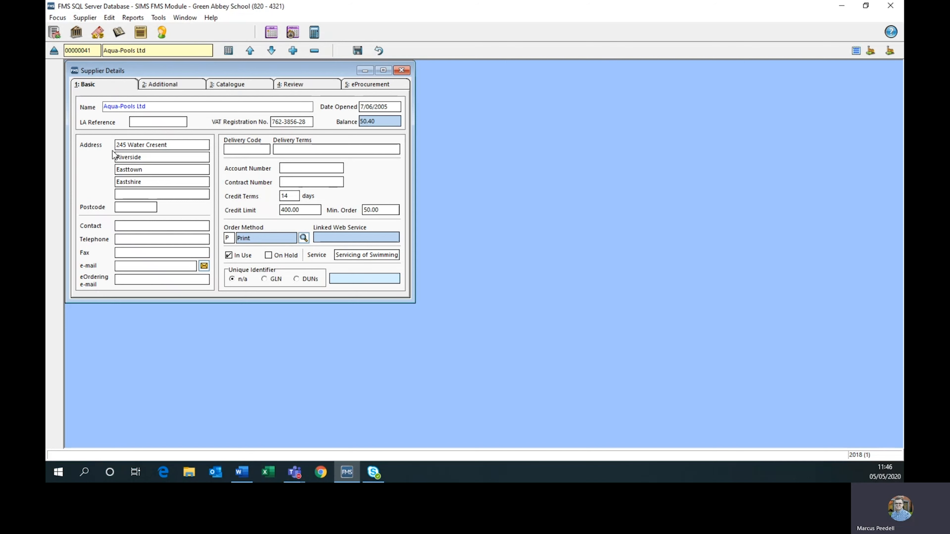
left_click(175, 85)
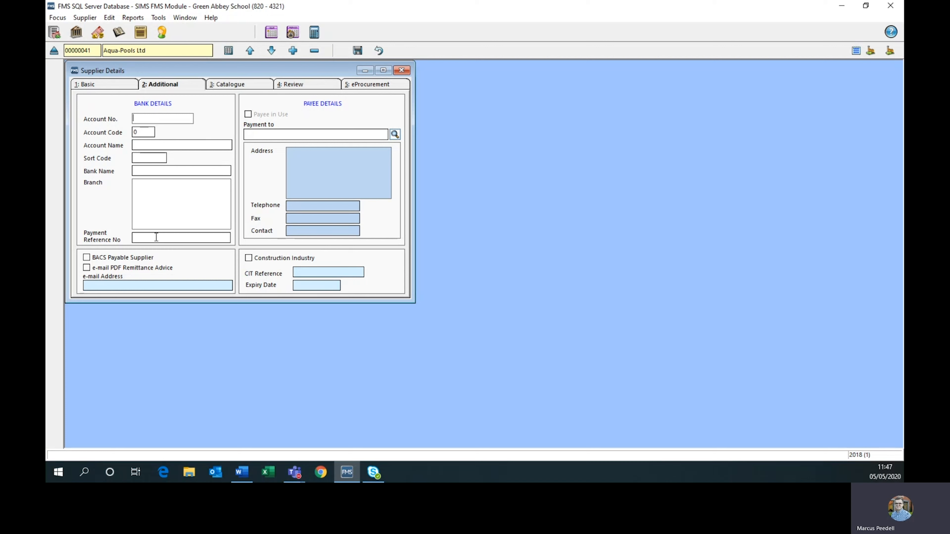
Try the BACS Payable Supplier option for Aqua-Pools Ltd, clear it again and close the supplier record.
left_click(87, 257)
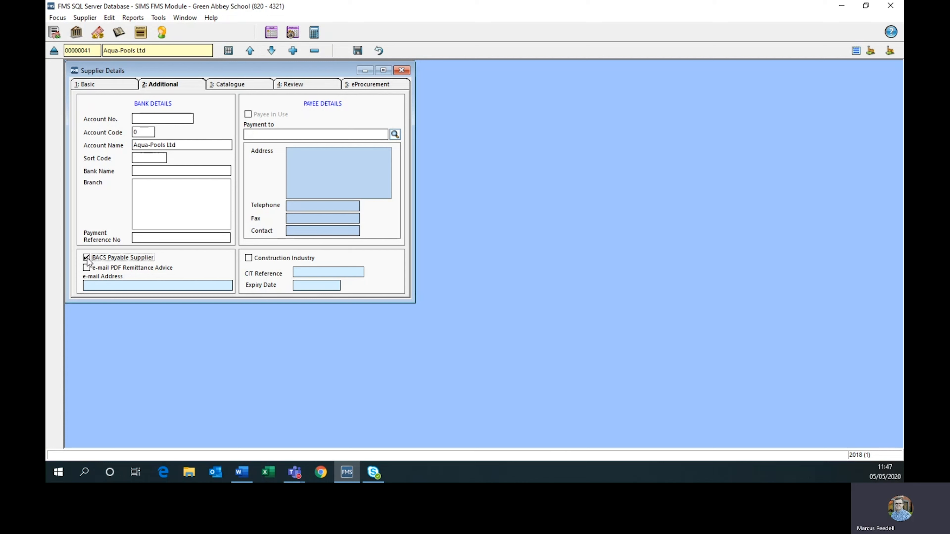
left_click(86, 257)
left_click(404, 68)
left_click(472, 269)
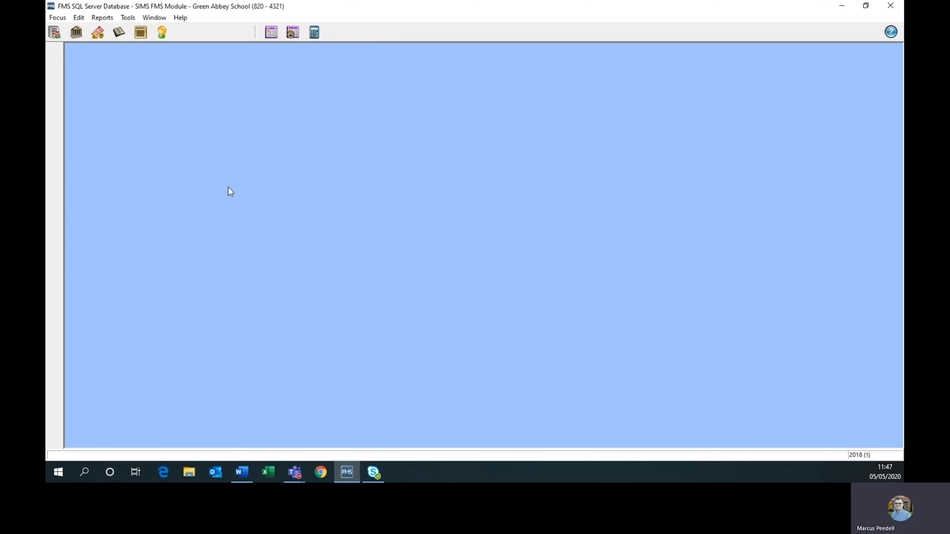
Review the BACS settings in the Accounts Payable Parameters, opening the output directory selection and cancelling it.
left_click(129, 18)
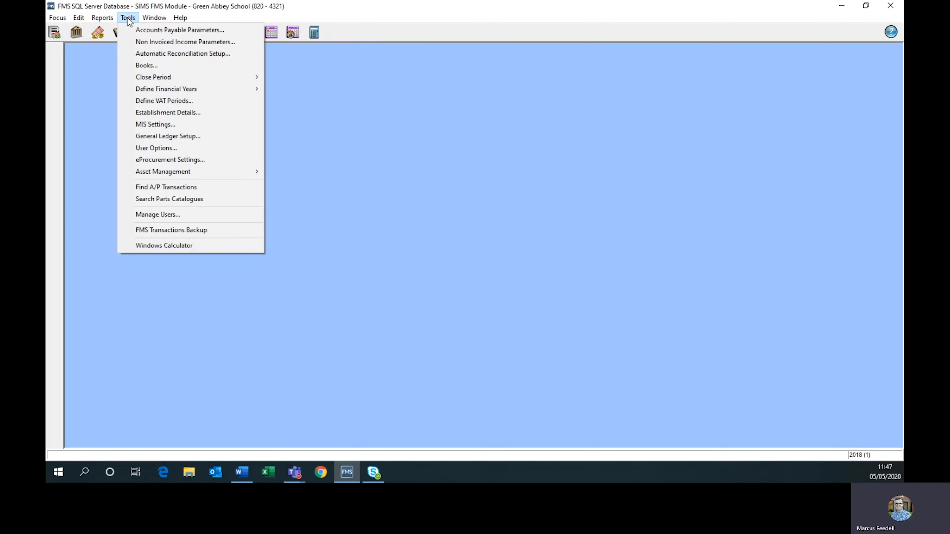
left_click(151, 29)
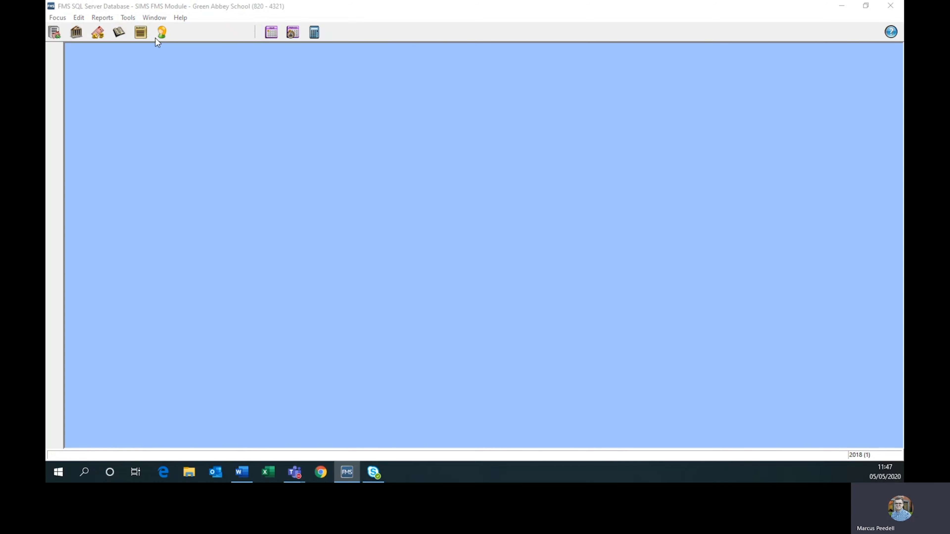
left_click_drag(210, 131, 364, 88)
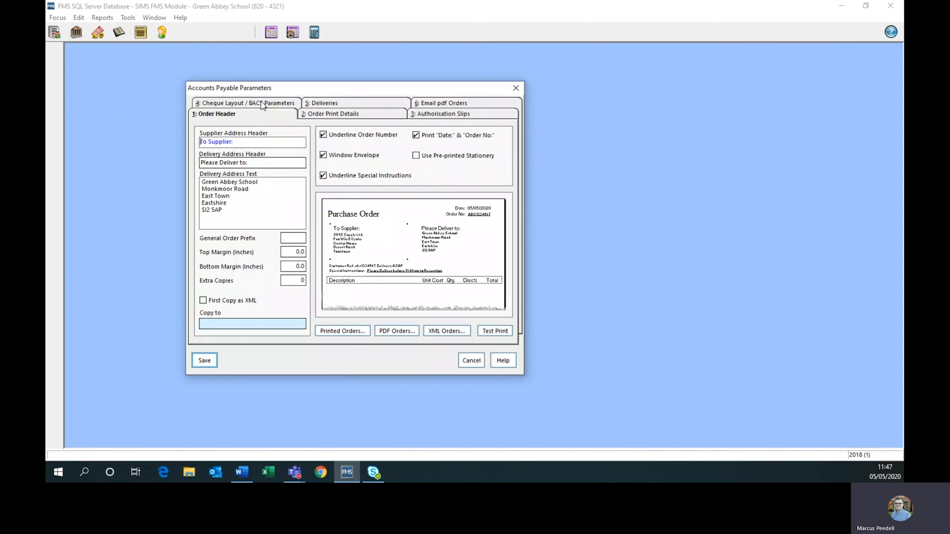
left_click(262, 105)
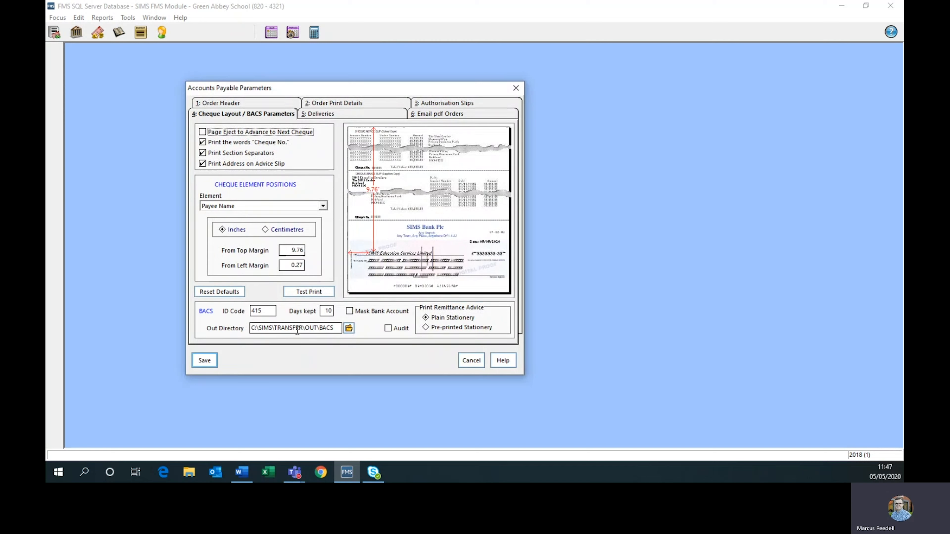
left_click(350, 329)
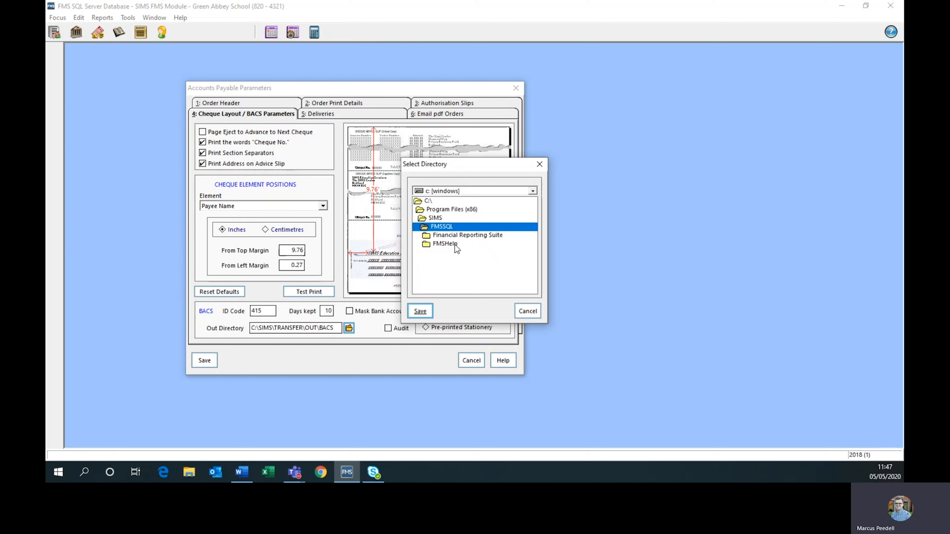
left_click(521, 313)
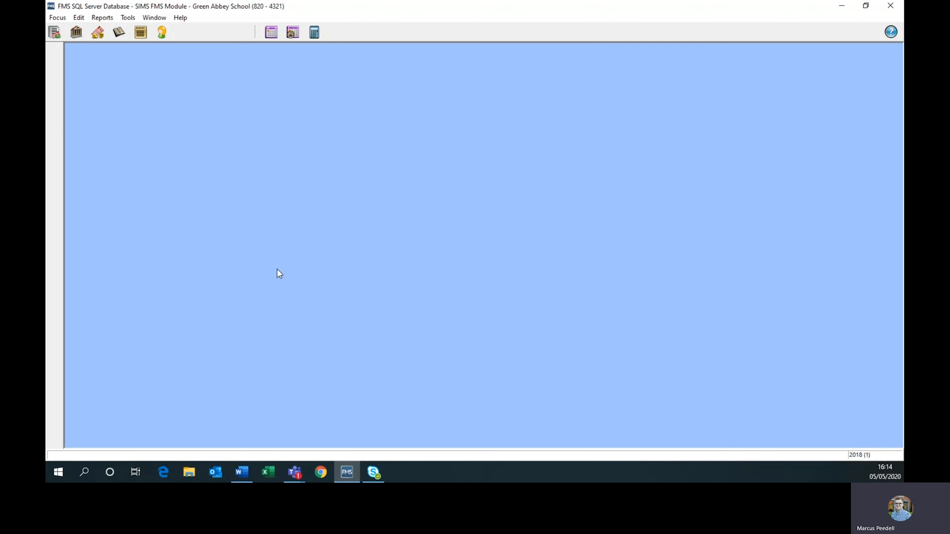
Add a new BACS run on the Bank Account without a narrative and continue to the items for payment.
left_click(60, 18)
mouse_move(117, 31)
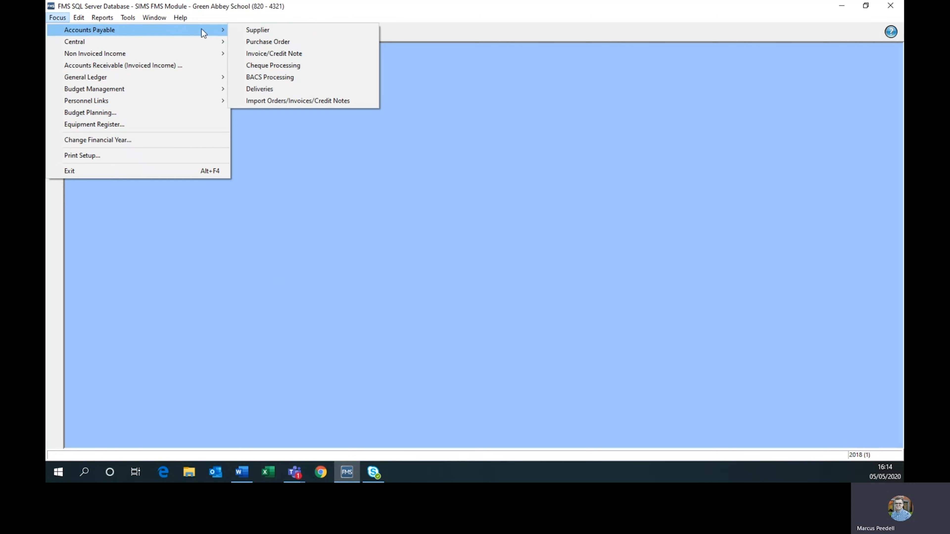
left_click(267, 77)
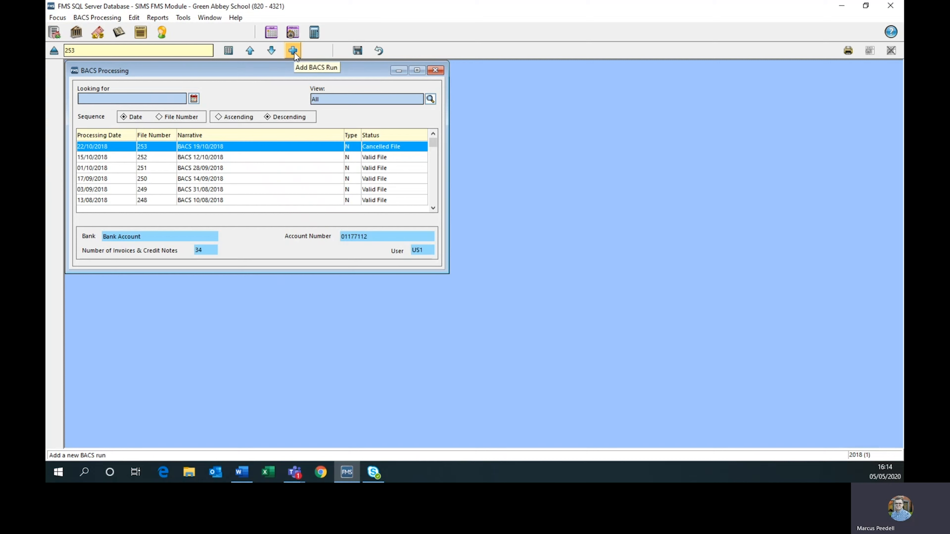
left_click(293, 52)
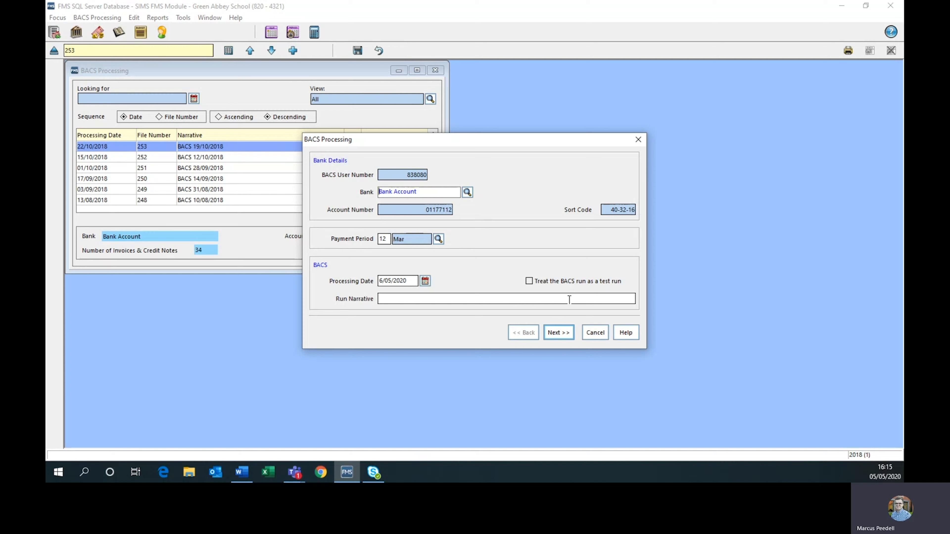
left_click(556, 335)
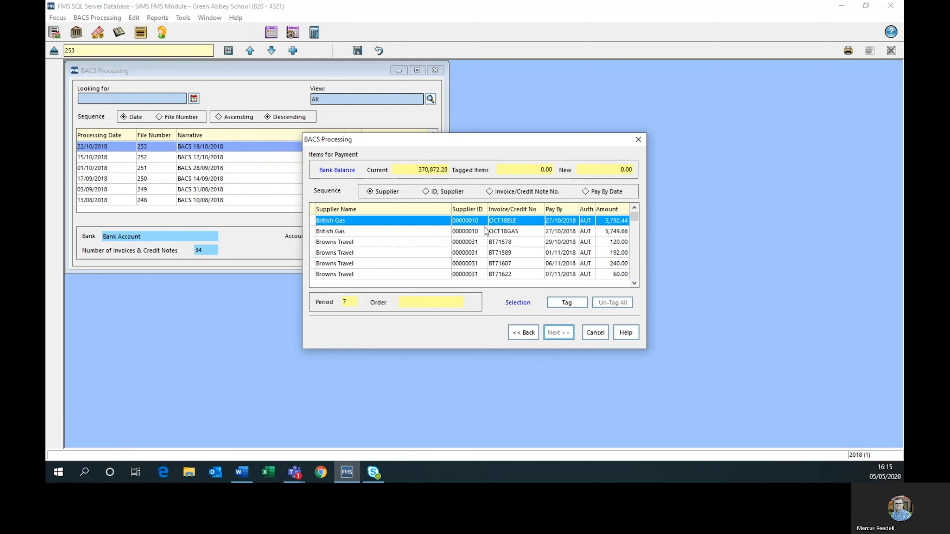
Tag the two British Gas invoices and the first four Browns Travel invoices for payment and continue the BACS run.
left_click(314, 221)
left_click(313, 232)
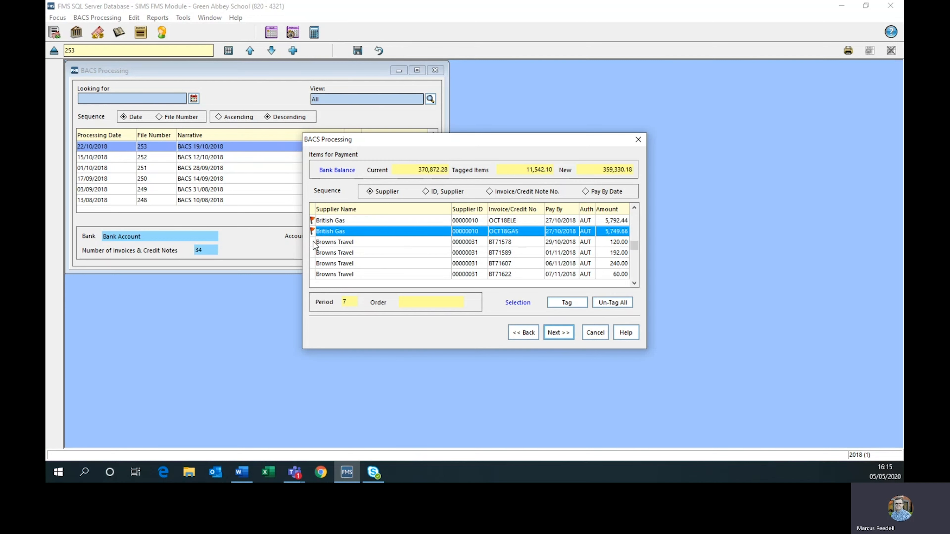
left_click(313, 242)
left_click(313, 253)
left_click(313, 264)
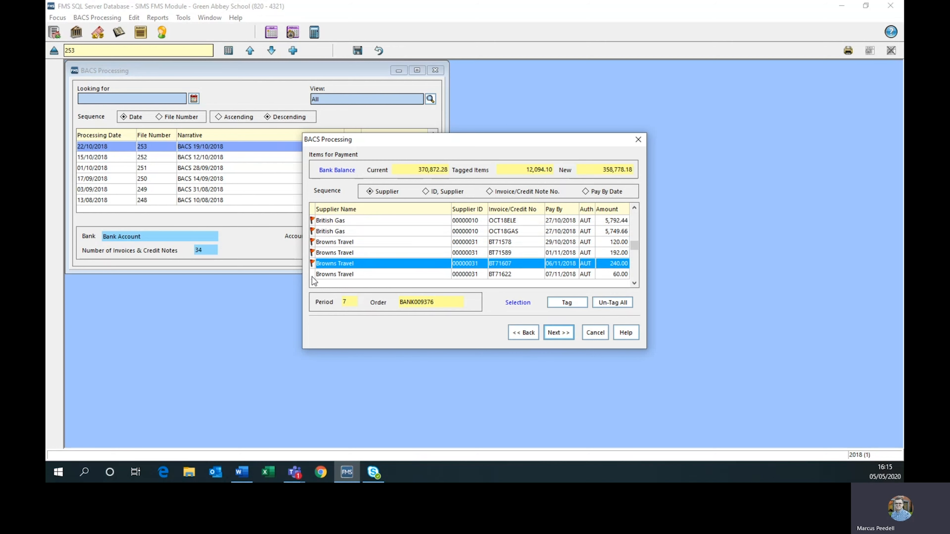
left_click(314, 275)
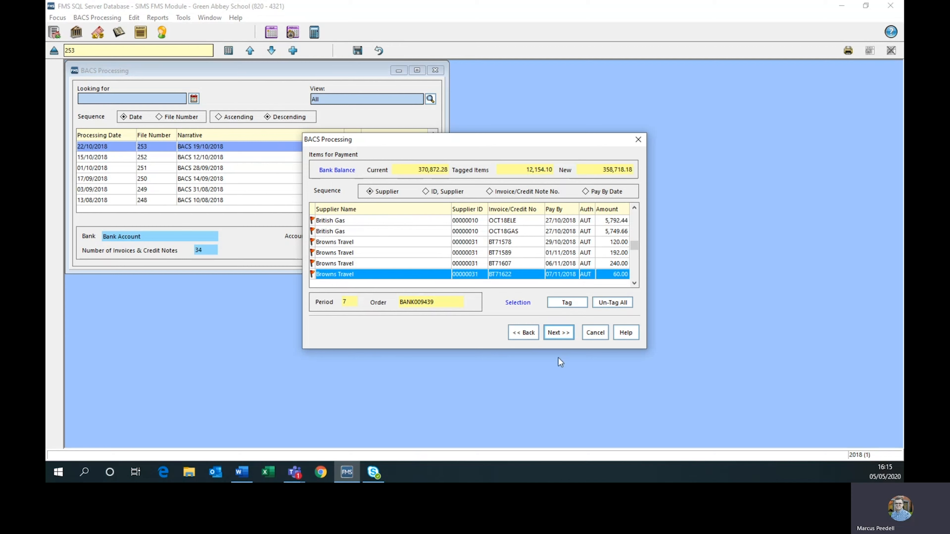
left_click(562, 333)
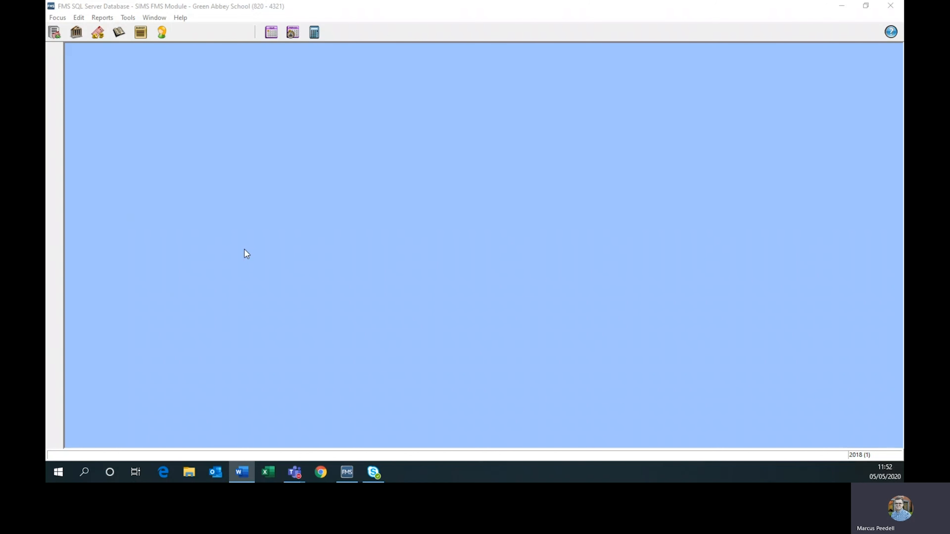
In General Ledger Setup, open a blank cost centre definition under the 1. Staff group and cancel it.
left_click(244, 249)
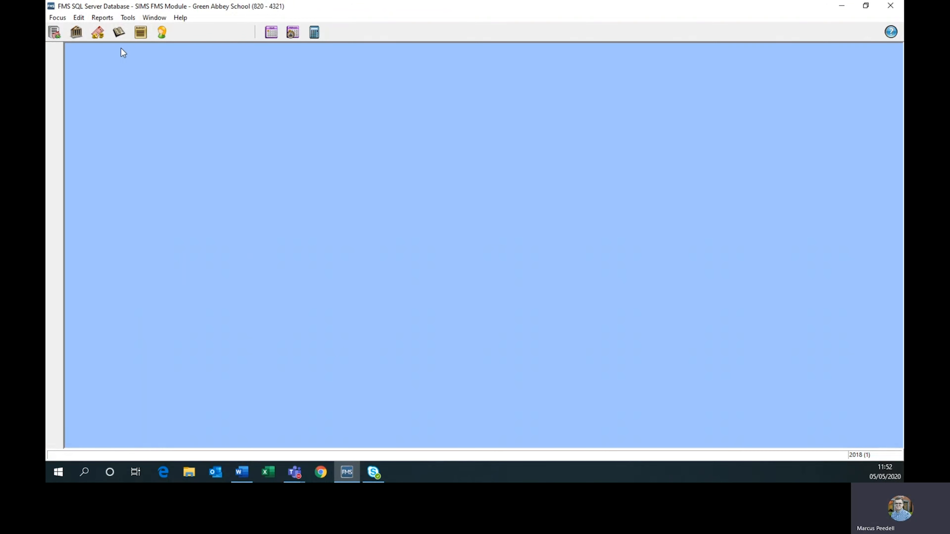
left_click(126, 18)
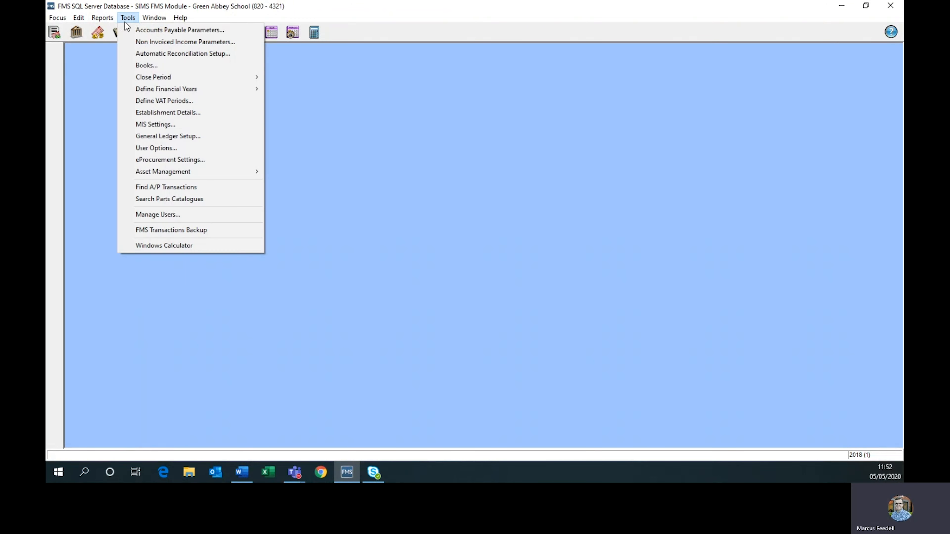
left_click(161, 138)
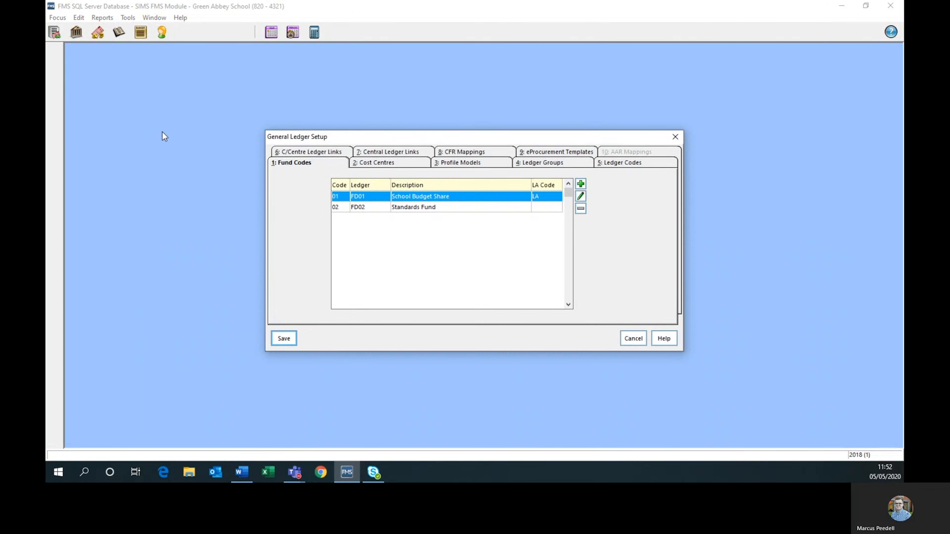
left_click(384, 165)
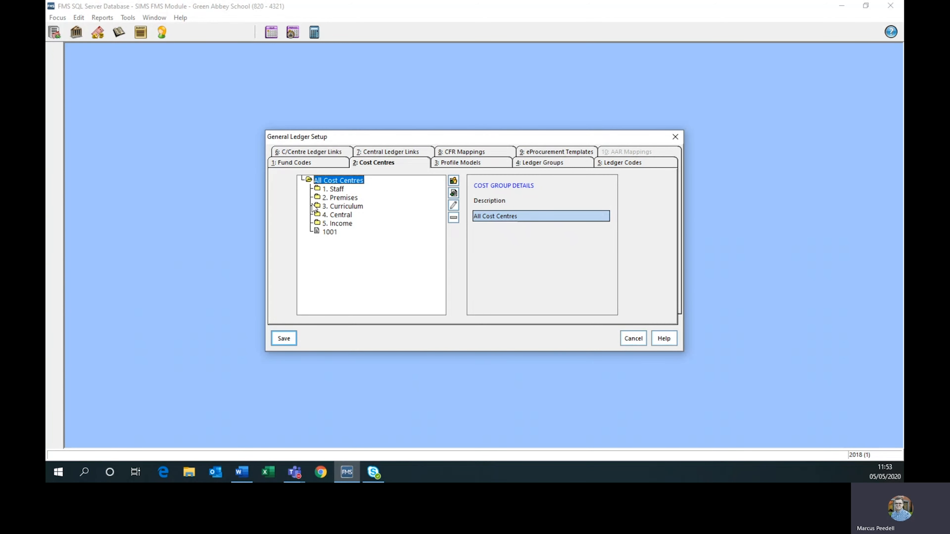
left_click(326, 191)
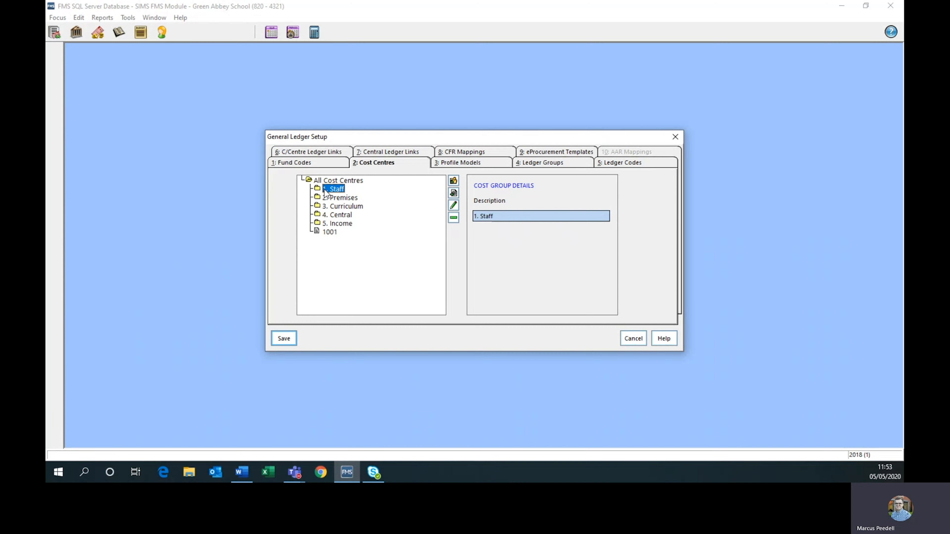
left_click(454, 194)
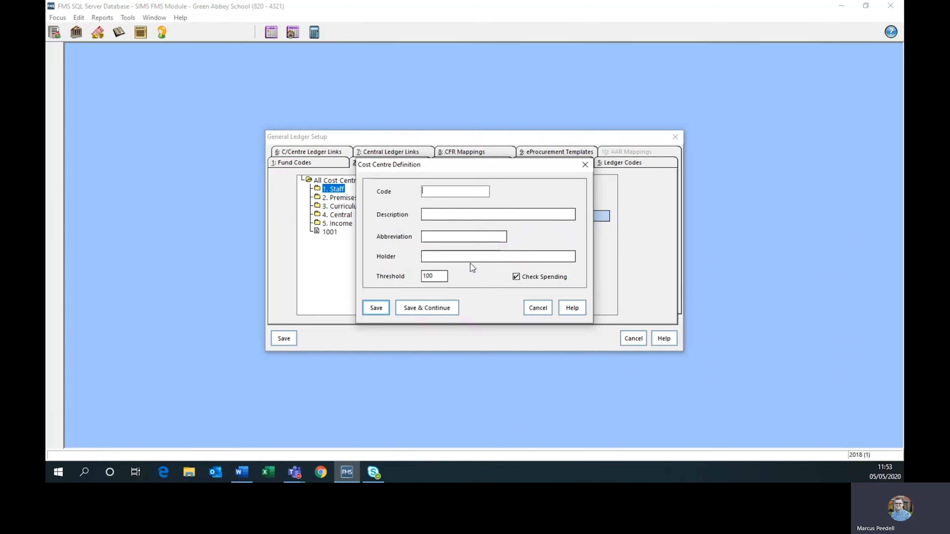
left_click(538, 308)
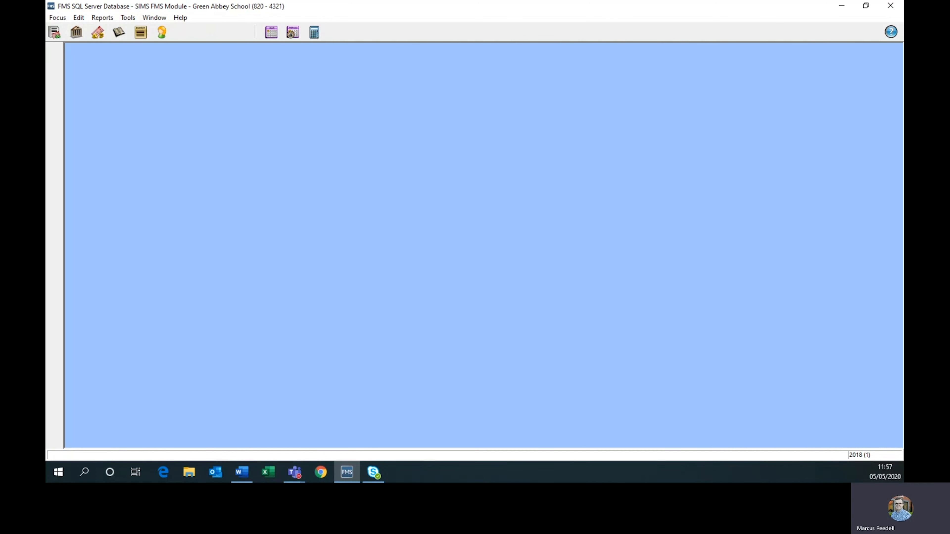
In the General Ledger Setup cost centre ledger links, choose cost centre 1001 and ledger code 0144-01 Cost Centre Income for a new link.
left_click(241, 472)
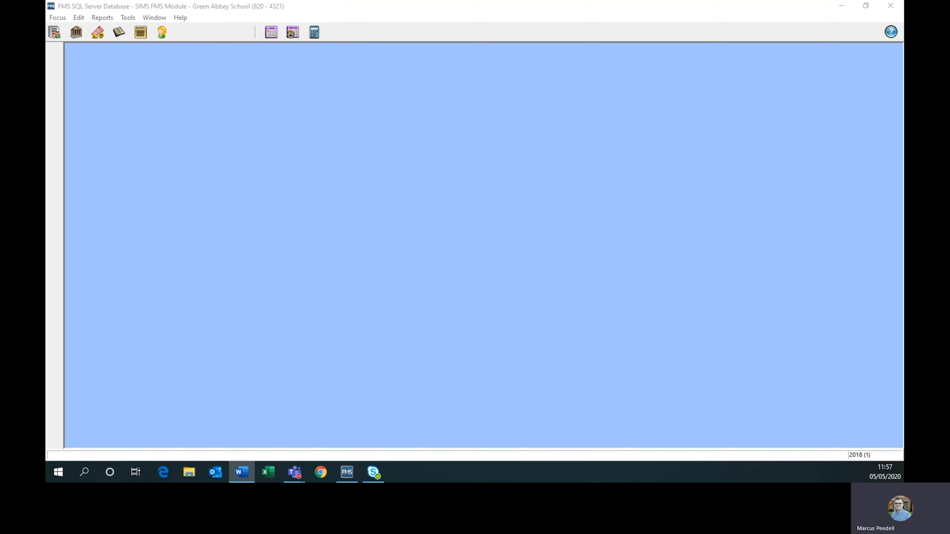
left_click(351, 251)
left_click(129, 17)
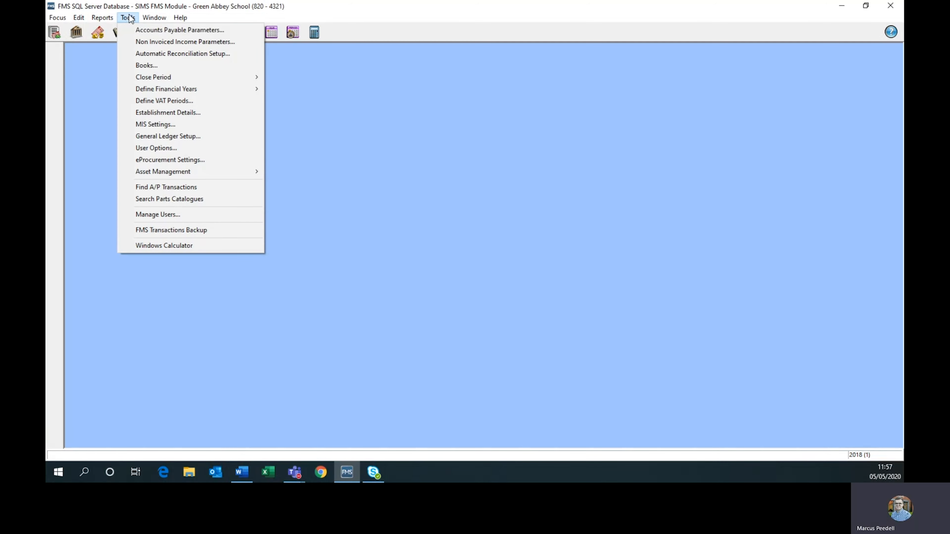
left_click(161, 136)
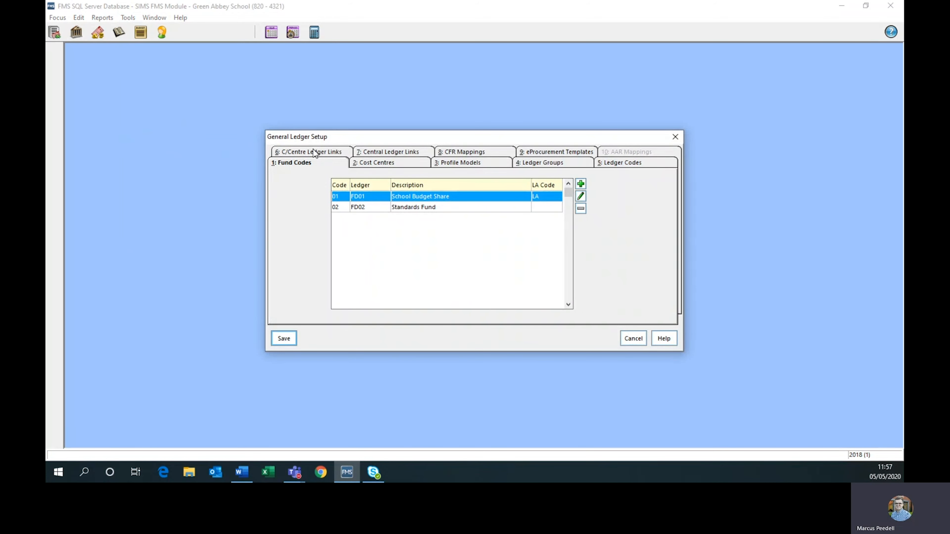
left_click(317, 153)
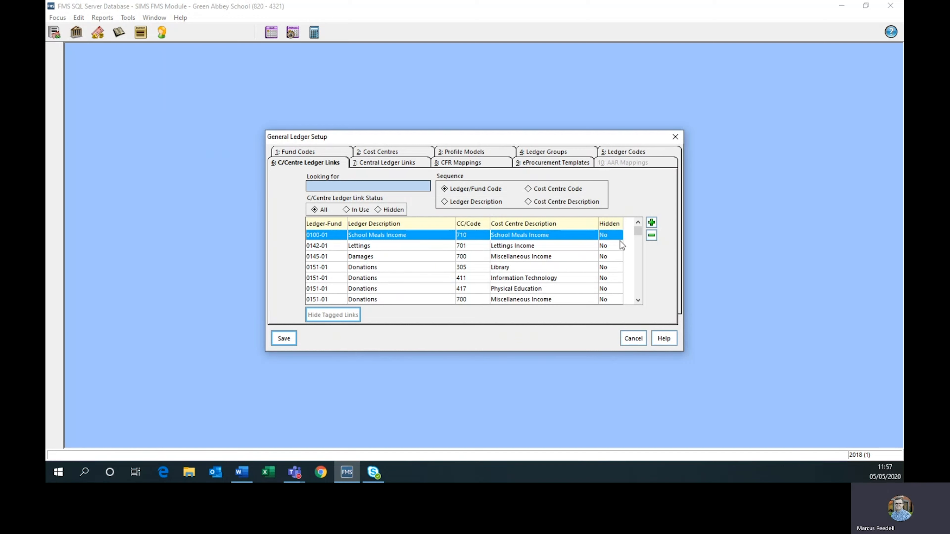
left_click(652, 223)
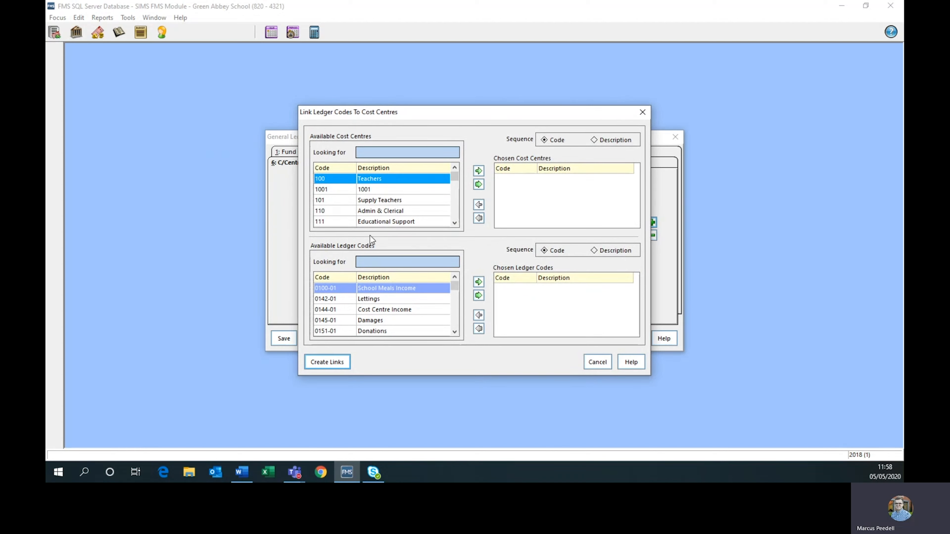
double_click(366, 192)
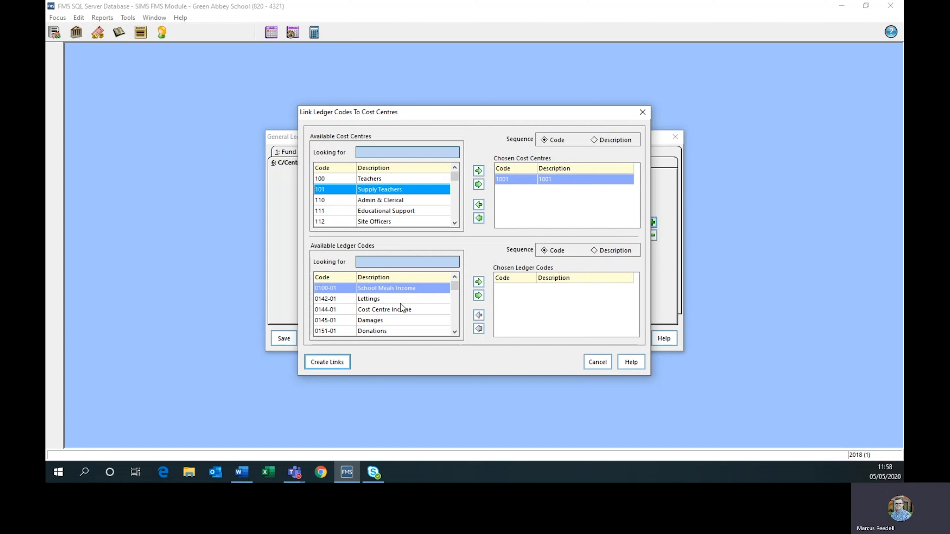
double_click(375, 310)
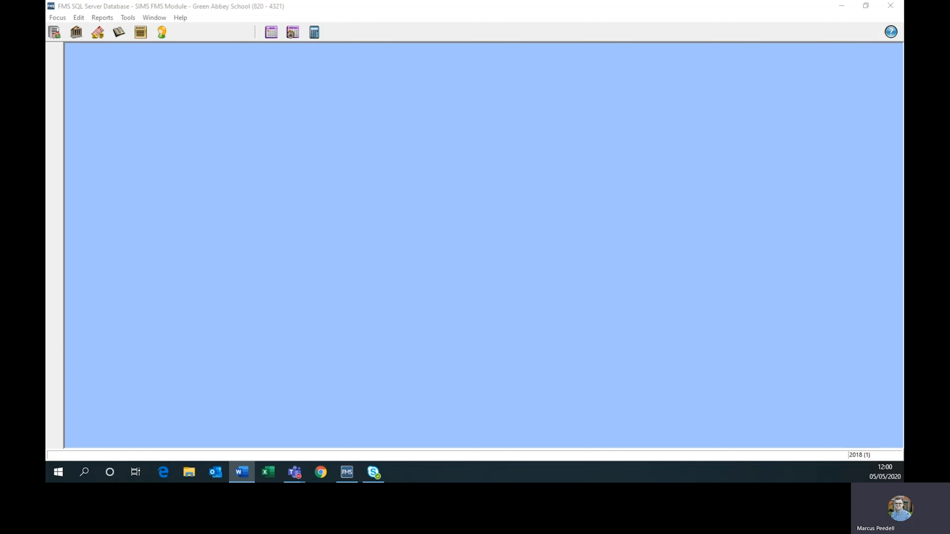
left_click(281, 196)
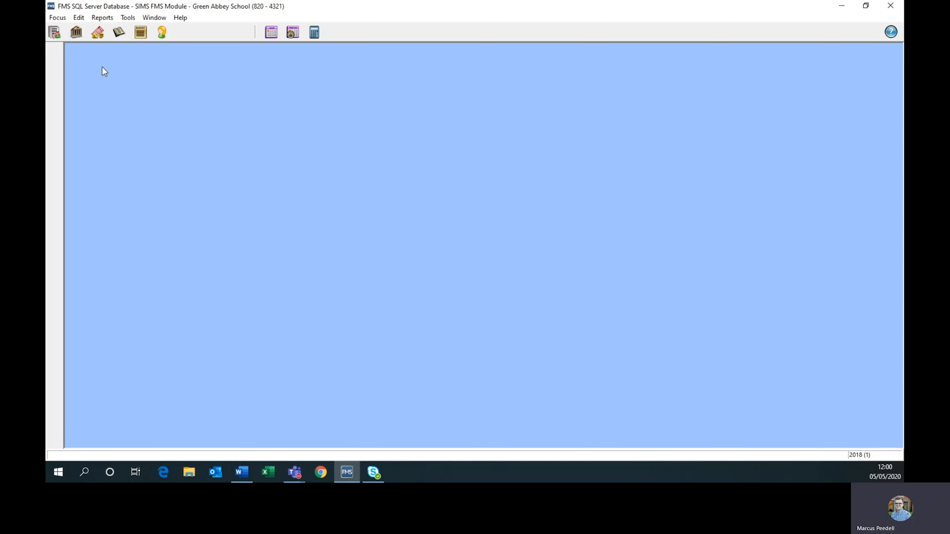
Examine the supplier and financial period choices in the Aged Creditor report criteria, then cancel without running the report.
left_click(104, 21)
mouse_move(108, 29)
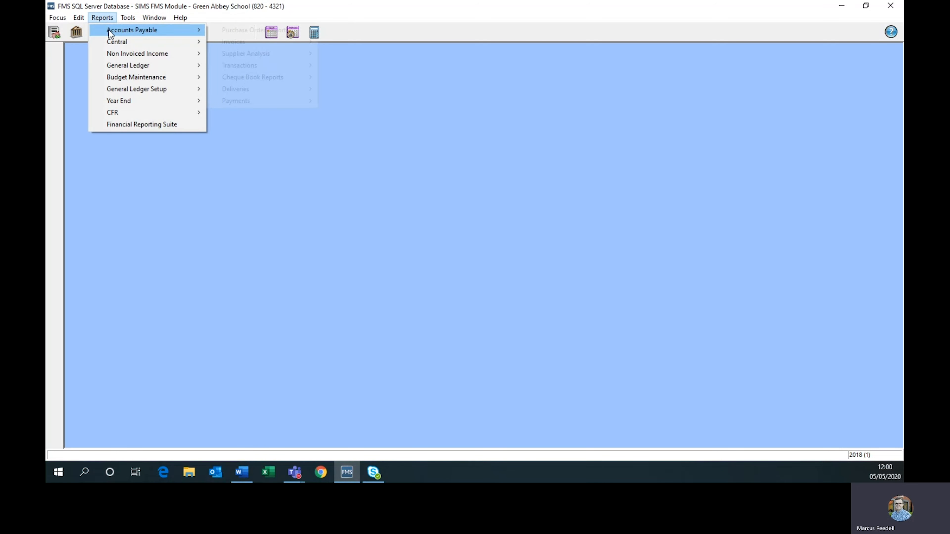
mouse_move(249, 58)
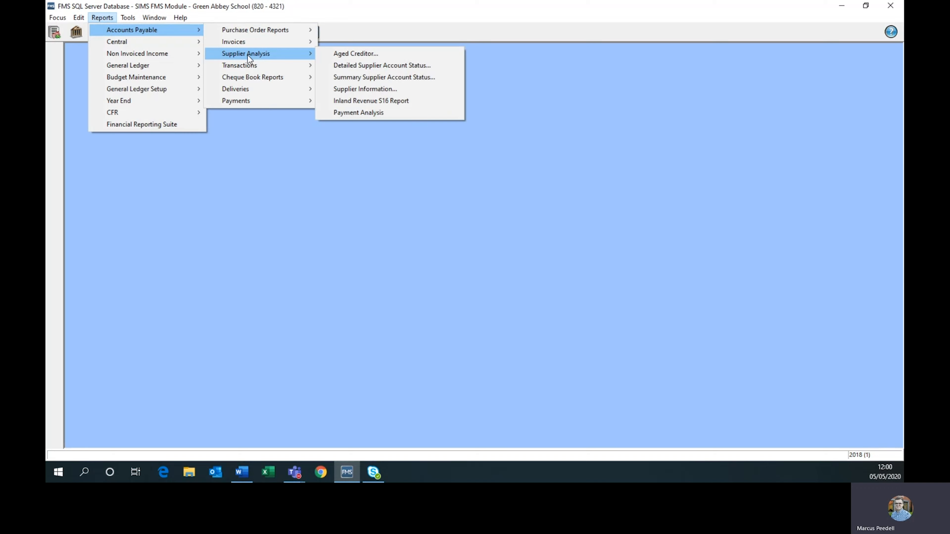
left_click(345, 56)
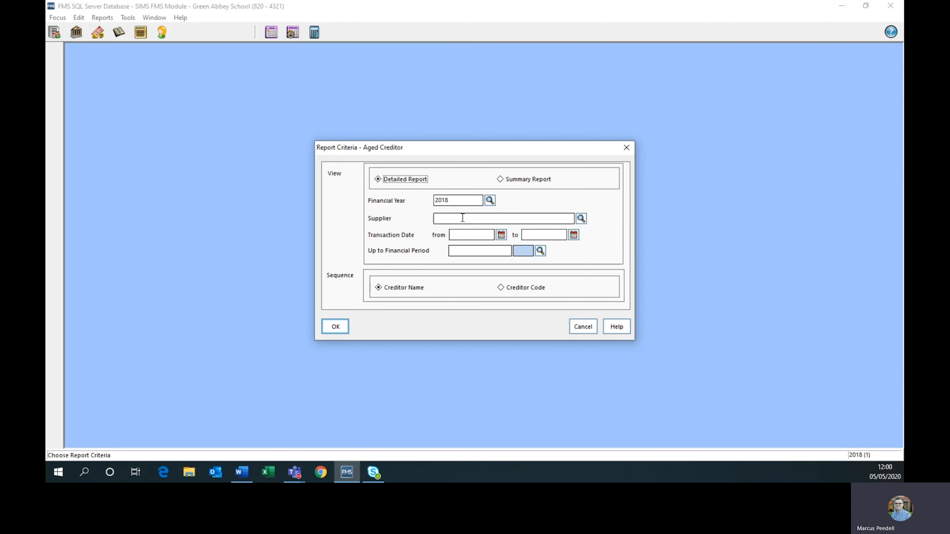
left_click(582, 219)
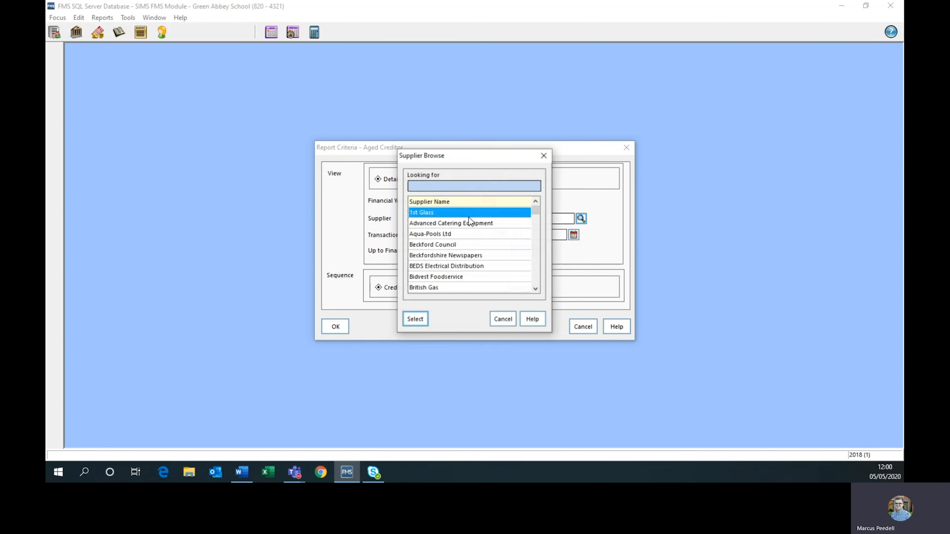
left_click(502, 320)
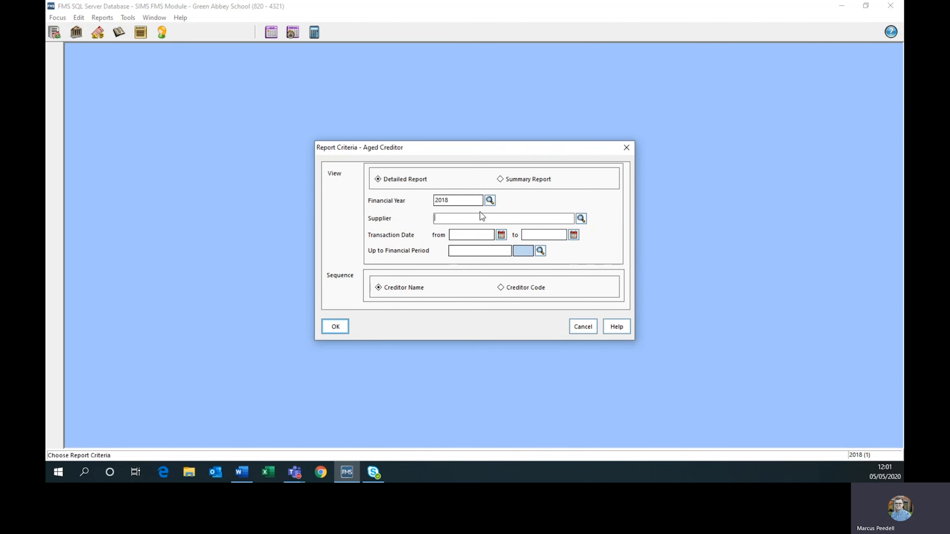
left_click(541, 251)
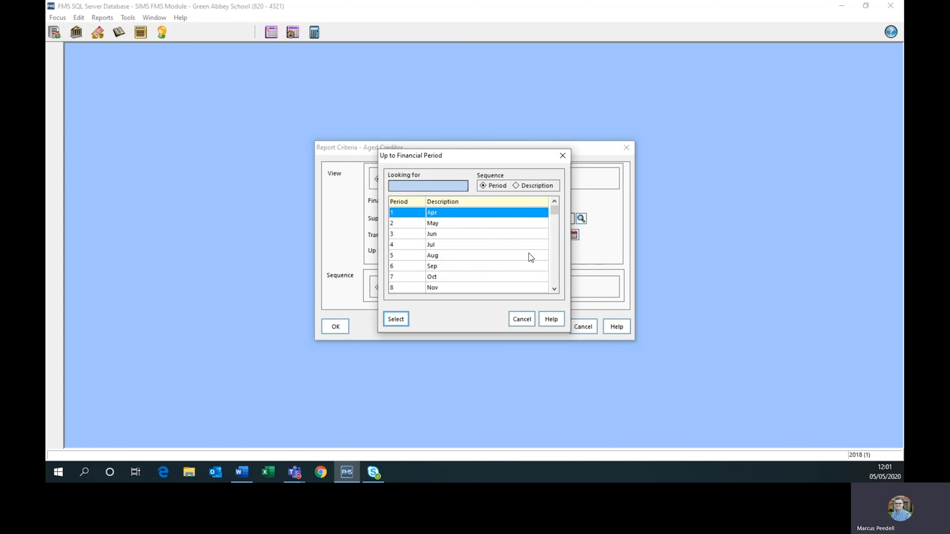
left_click(524, 319)
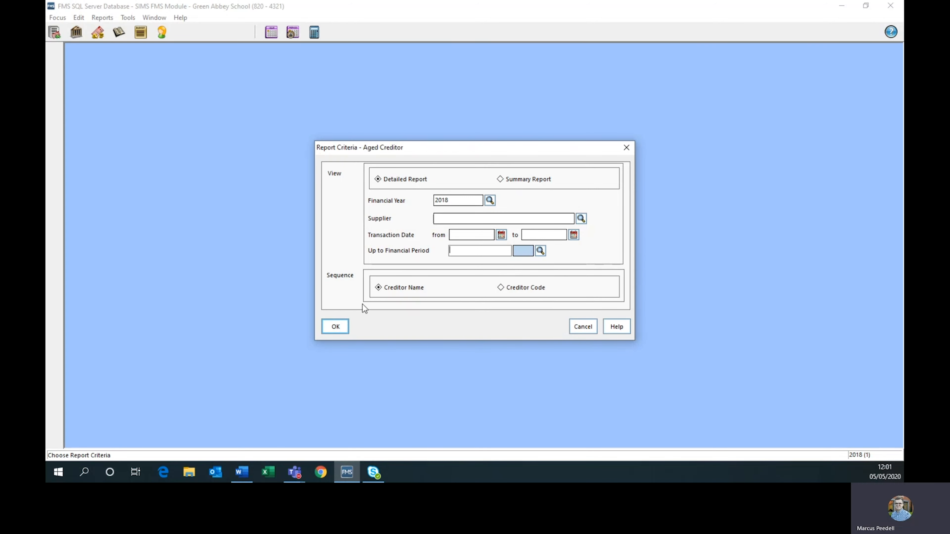
left_click(585, 326)
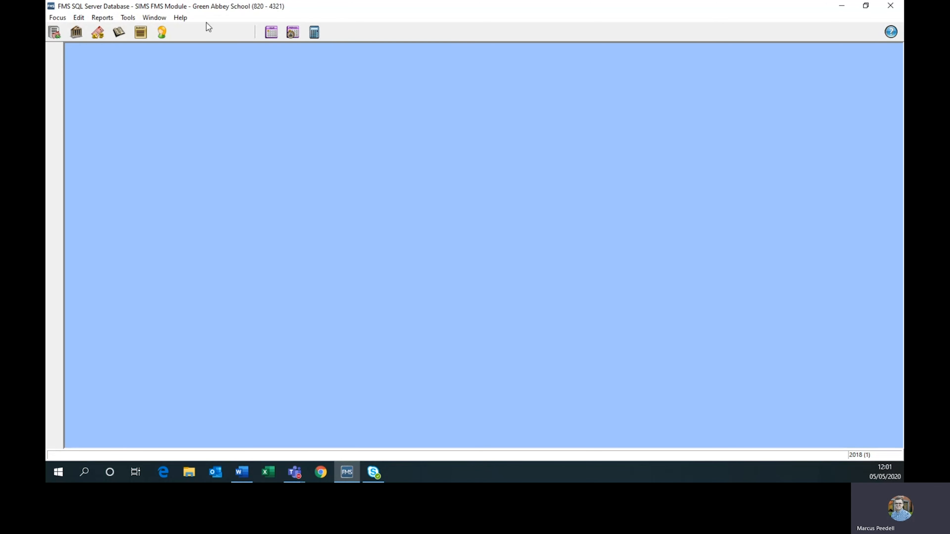
Open the criteria for the Detailed Supplier Account Status report in the Accounts Payable supplier analysis reports.
left_click(103, 18)
mouse_move(106, 30)
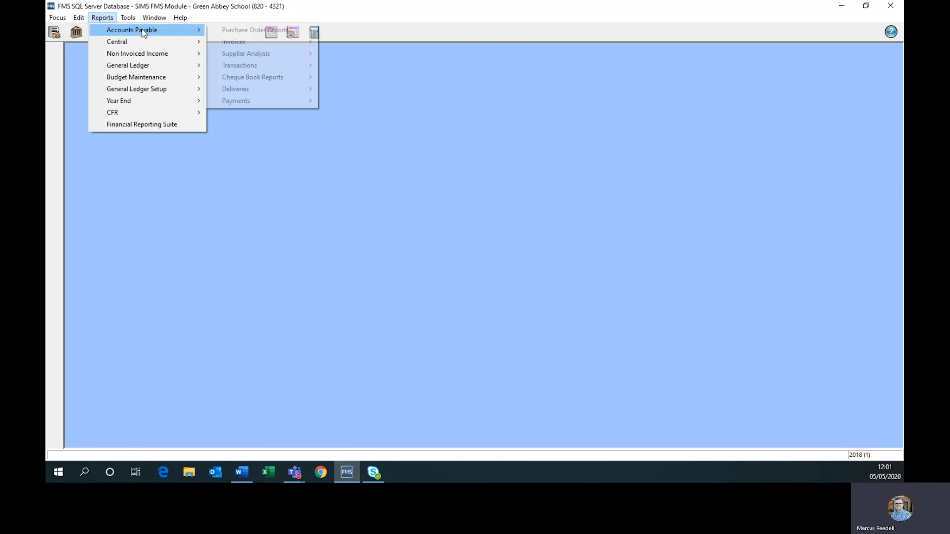
mouse_move(238, 55)
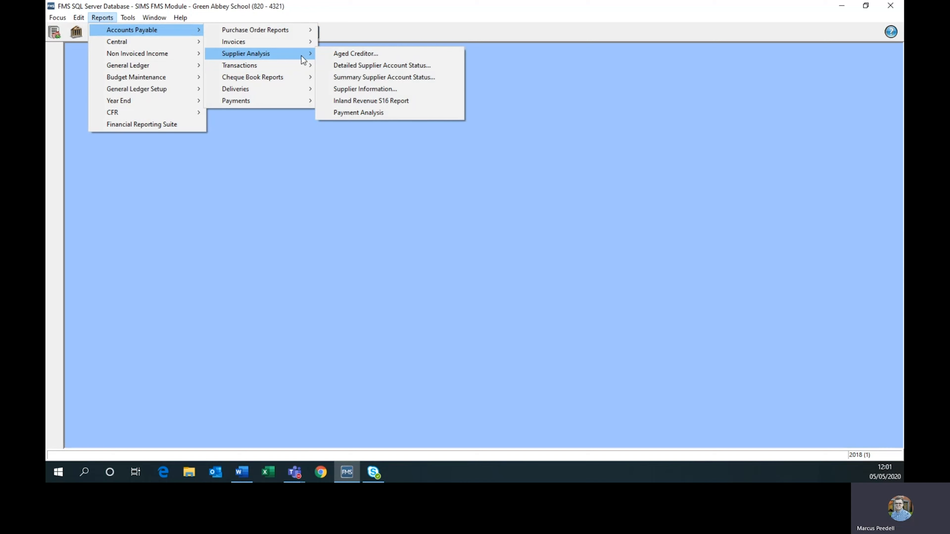
left_click(338, 67)
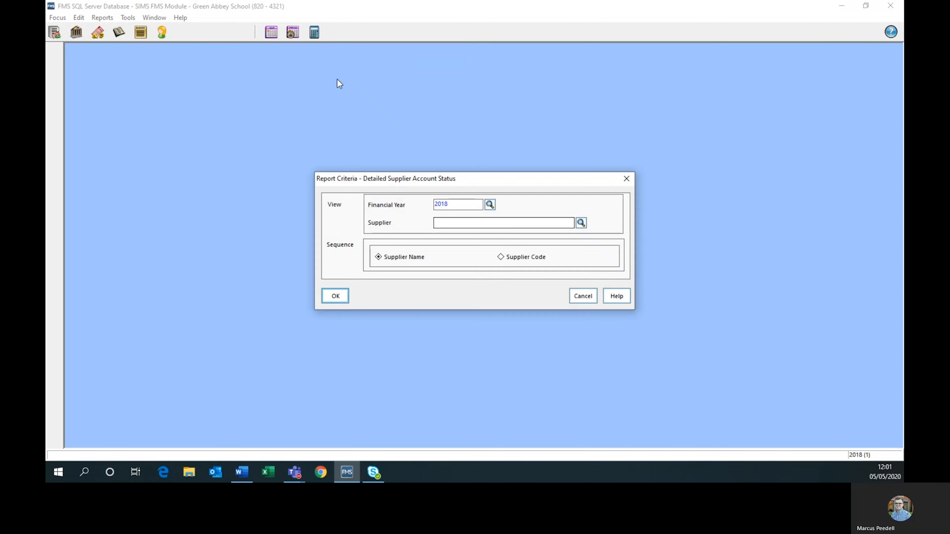